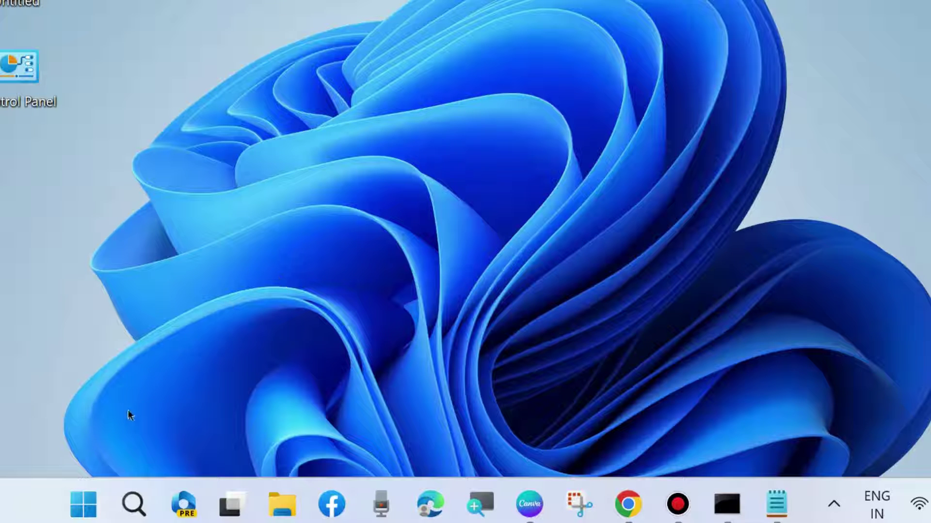
# Step: Open the Run dialog from the Win+X menu and enter msconfig
pyautogui.rightClick(81, 504)
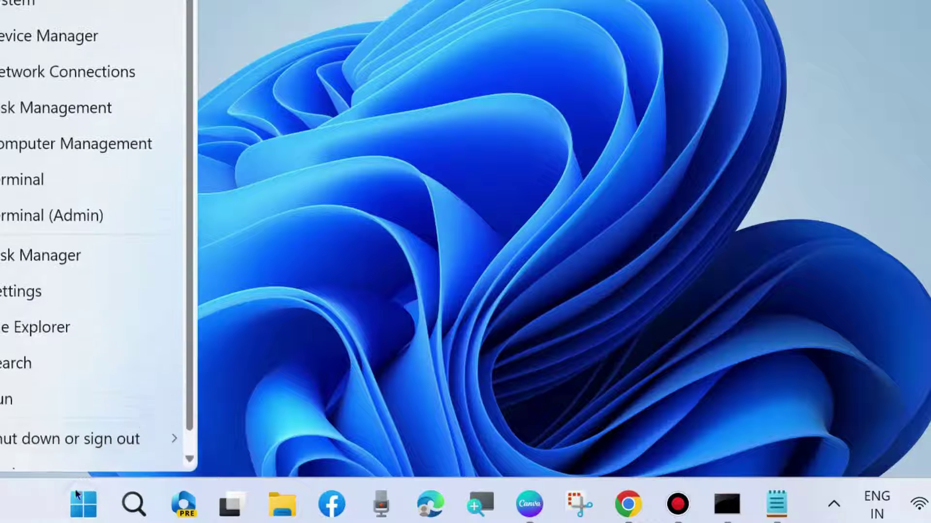
pyautogui.click(28, 403)
pyautogui.moveTo(89, 225); pyautogui.dragTo(428, 83)
pyautogui.write('msconfig')
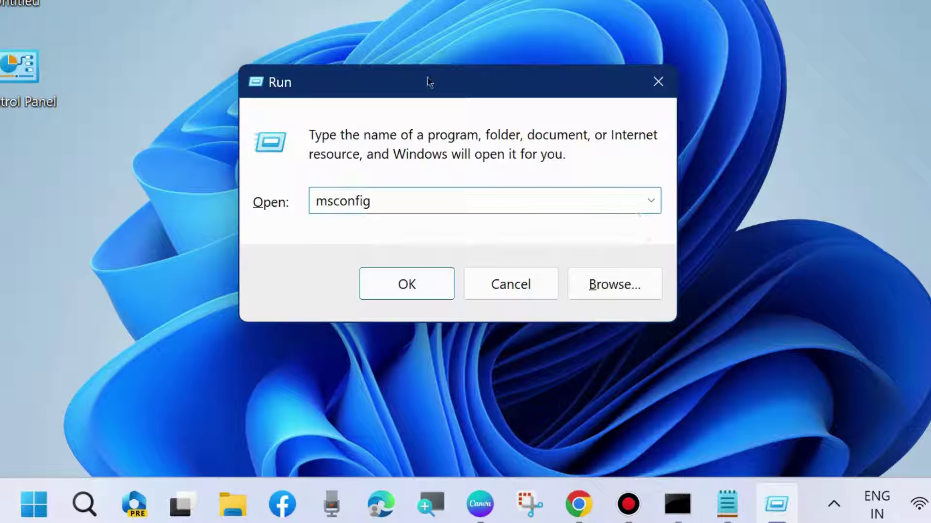
# Step: Launch System Configuration, hide all Microsoft services on the Services tab, then go to Startup
pyautogui.click(404, 286)
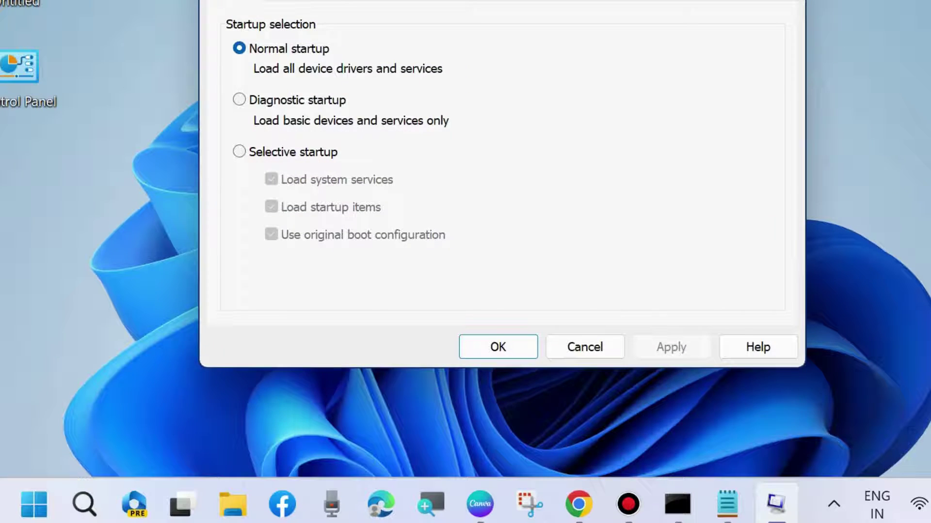
pyautogui.moveTo(570, 0); pyautogui.dragTo(571, 35)
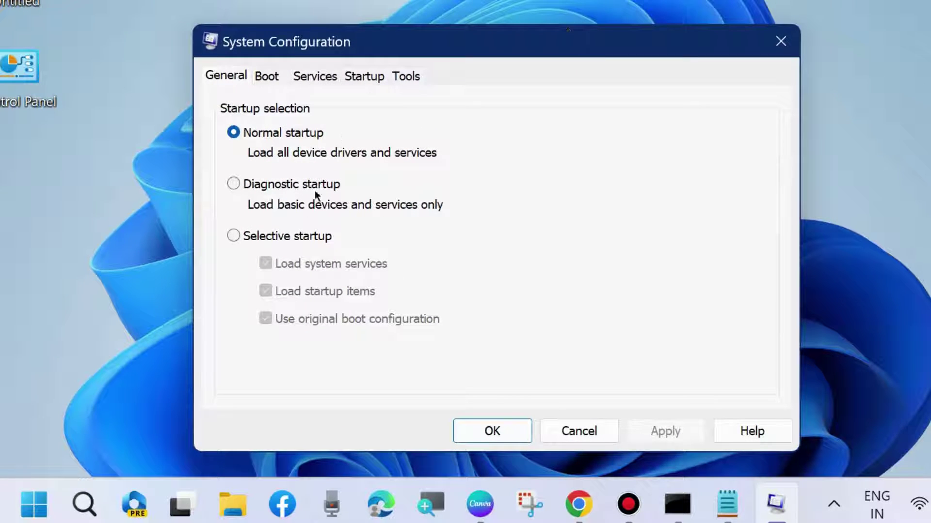
pyautogui.click(315, 78)
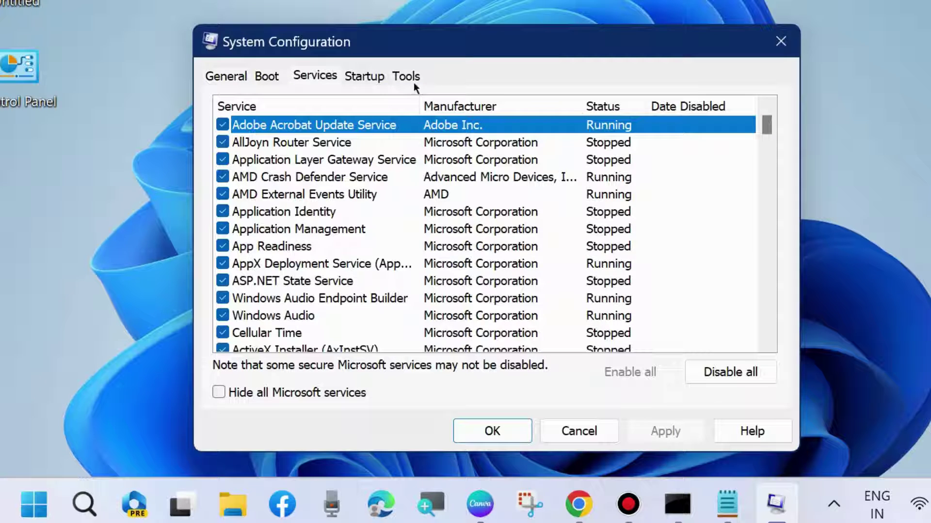
pyautogui.click(219, 395)
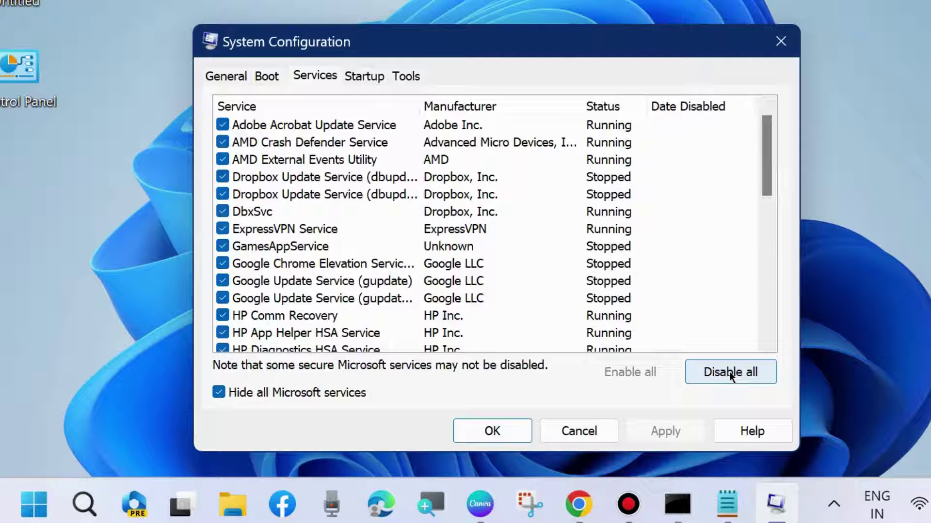
pyautogui.click(363, 77)
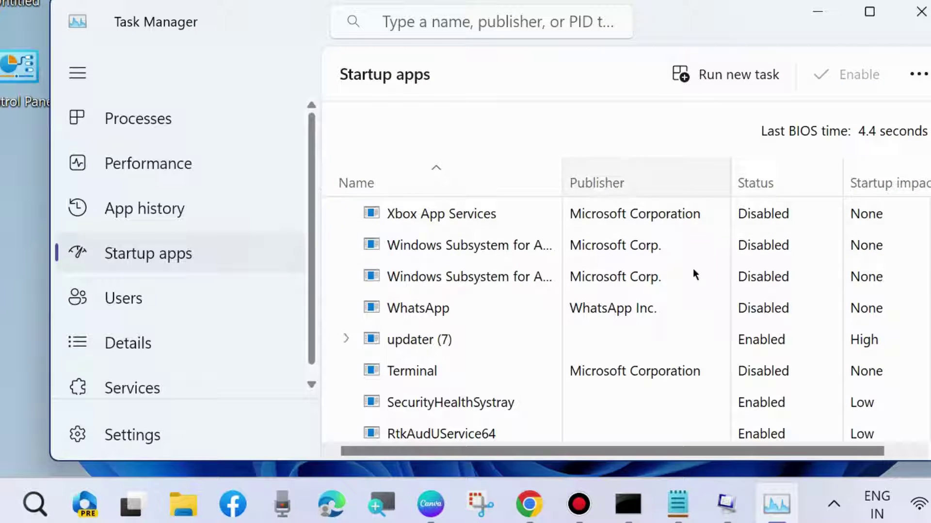
pyautogui.scroll(-1, 719, 351)
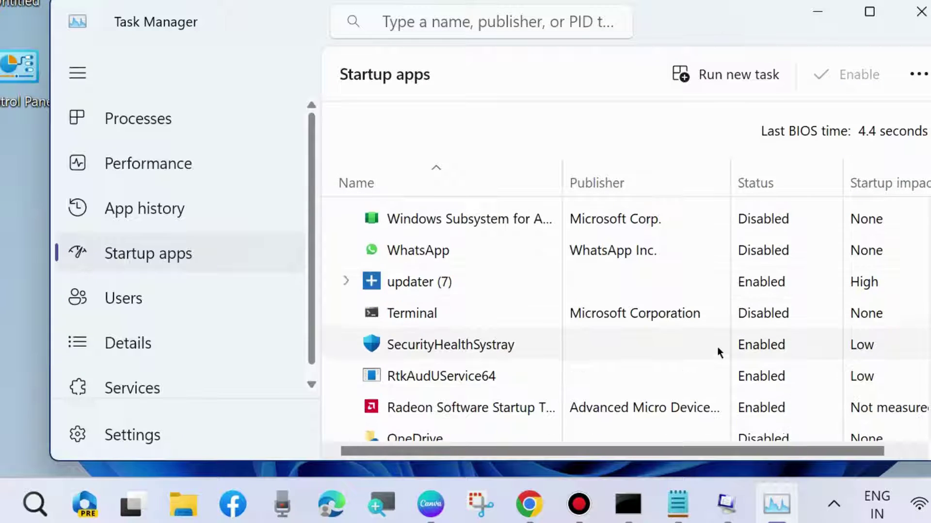
pyautogui.rightClick(406, 284)
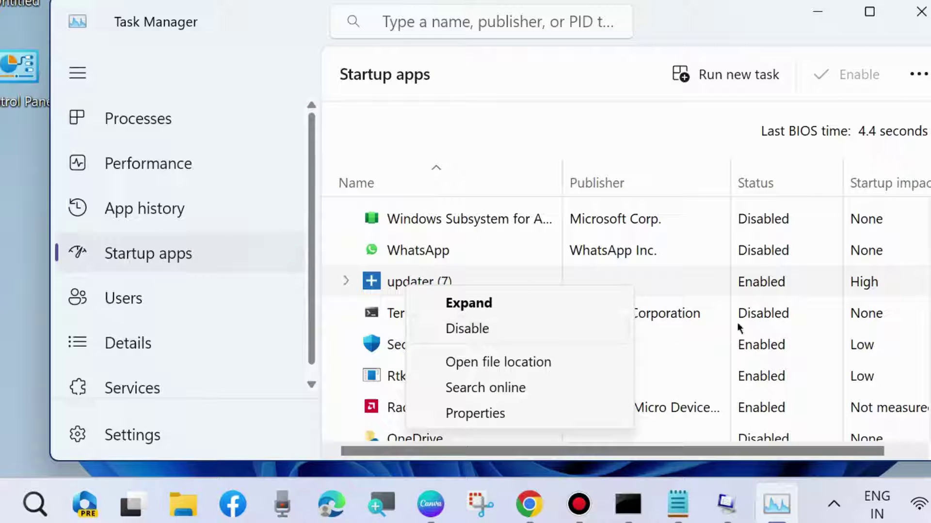
pyautogui.click(664, 23)
pyautogui.scroll(-1, 692, 307)
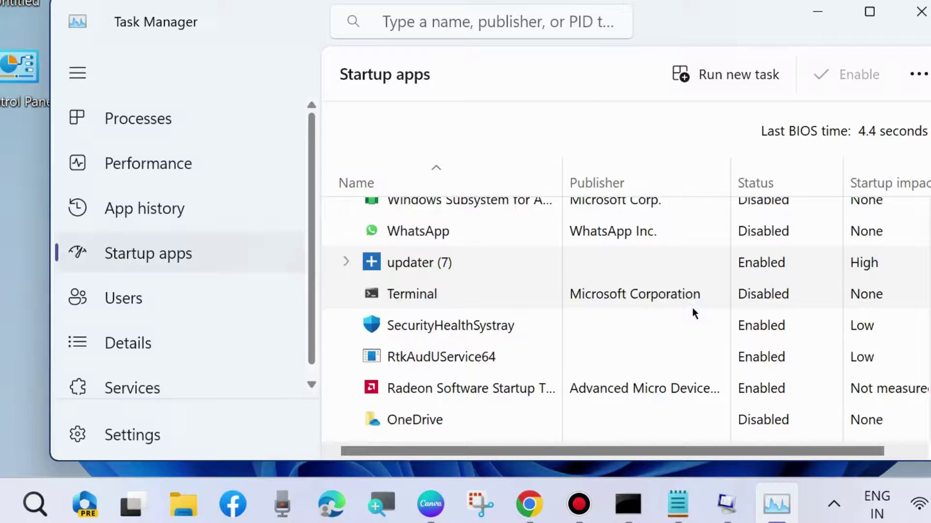
pyautogui.rightClick(458, 350)
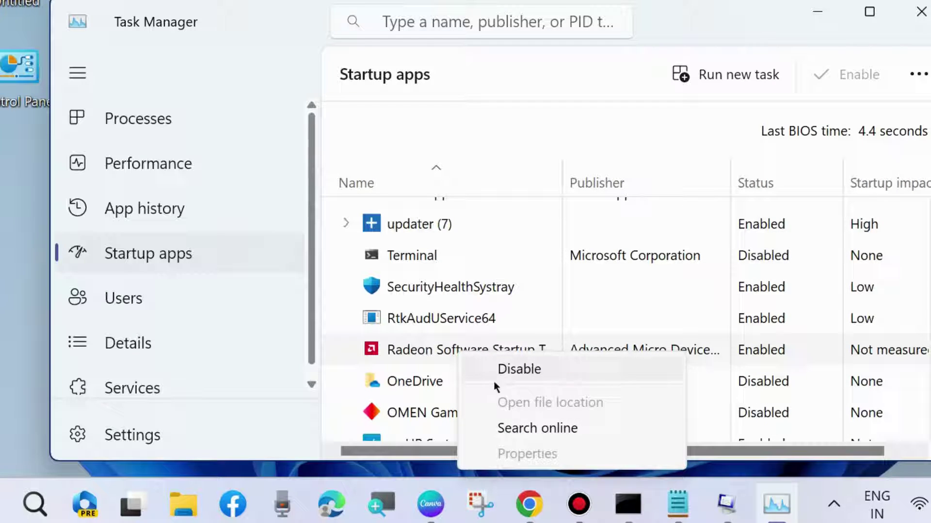
pyautogui.click(731, 28)
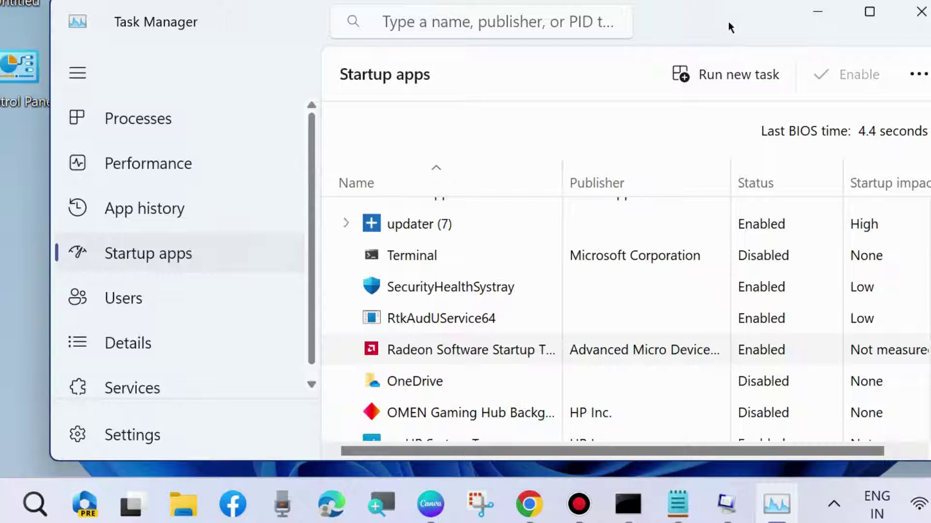
# Step: Close Task Manager, enable Safe boot with Minimal on the Boot tab, and close System Configuration
pyautogui.click(921, 13)
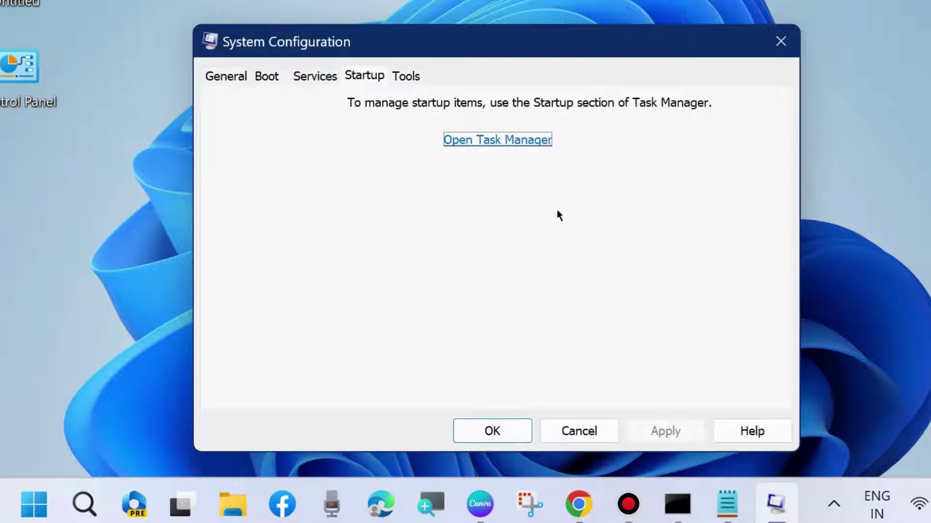
pyautogui.click(266, 78)
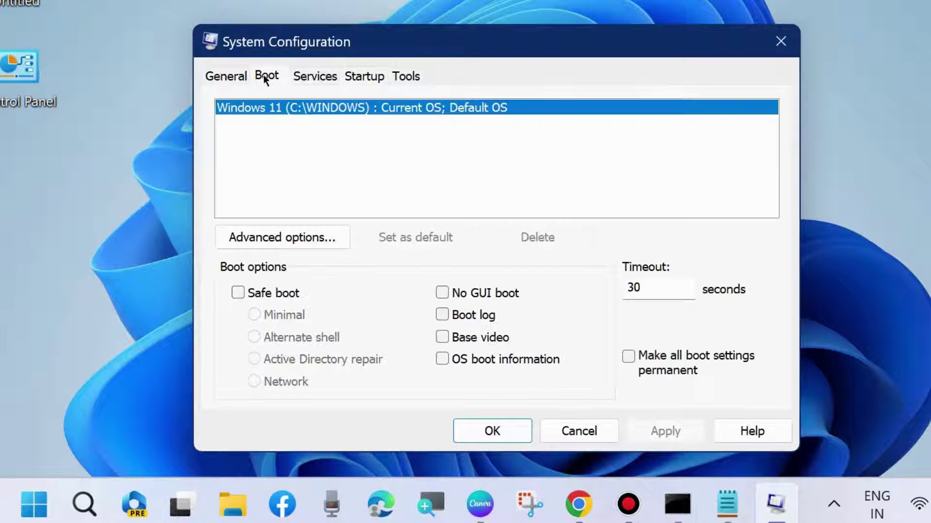
pyautogui.click(237, 293)
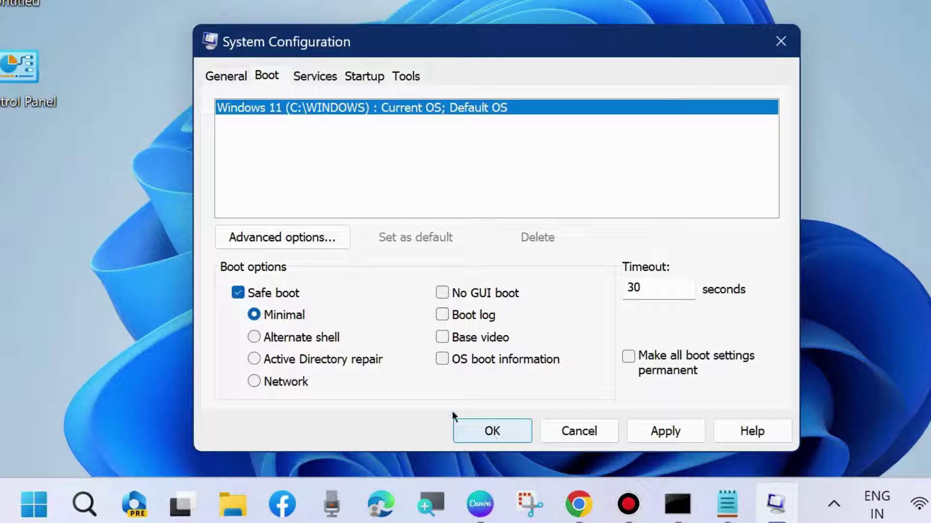
pyautogui.click(780, 41)
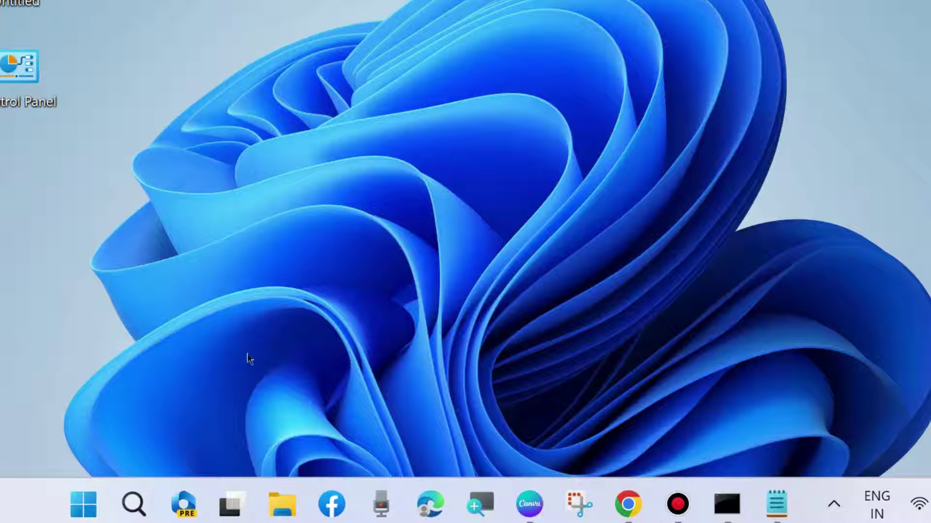
# Step: Search for 'c' and run Command Prompt as administrator
pyautogui.click(132, 503)
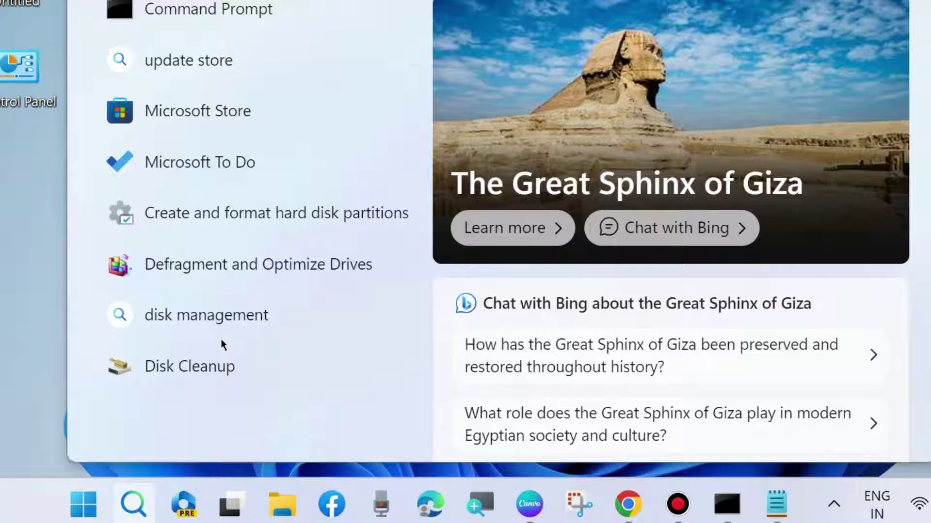
pyautogui.write('c')
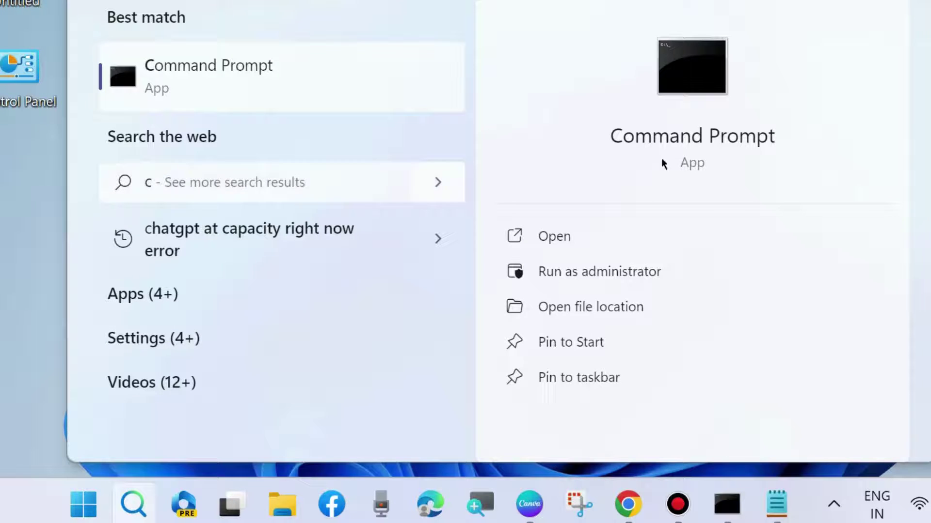
pyautogui.click(581, 274)
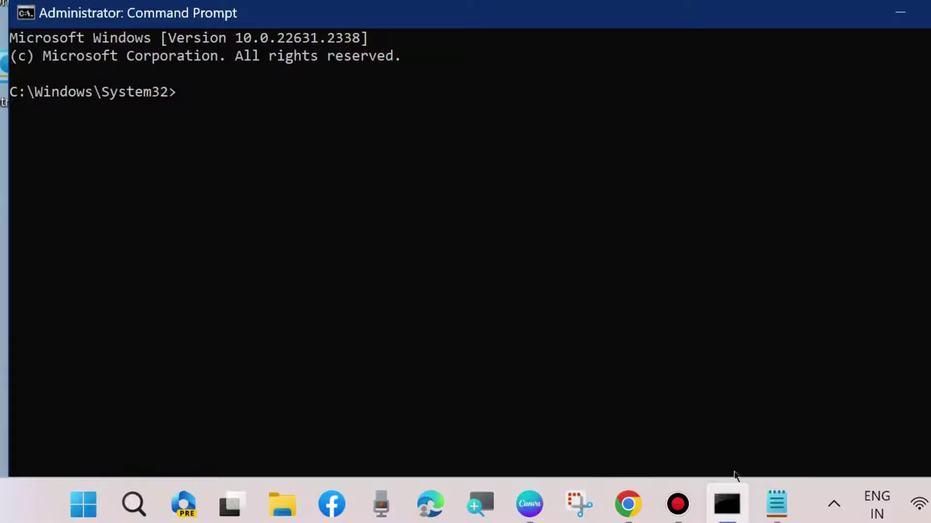
pyautogui.click(773, 507)
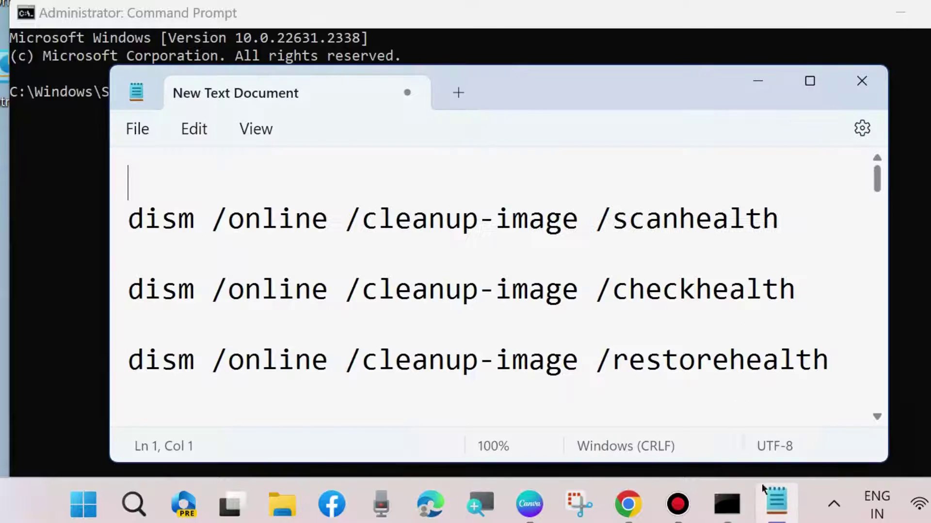
pyautogui.tripleClick(115, 227)
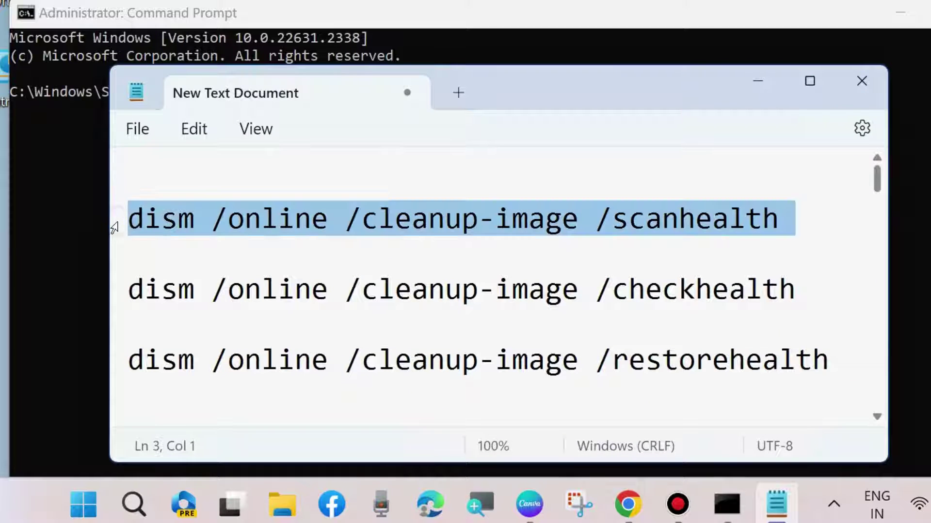
pyautogui.tripleClick(117, 297)
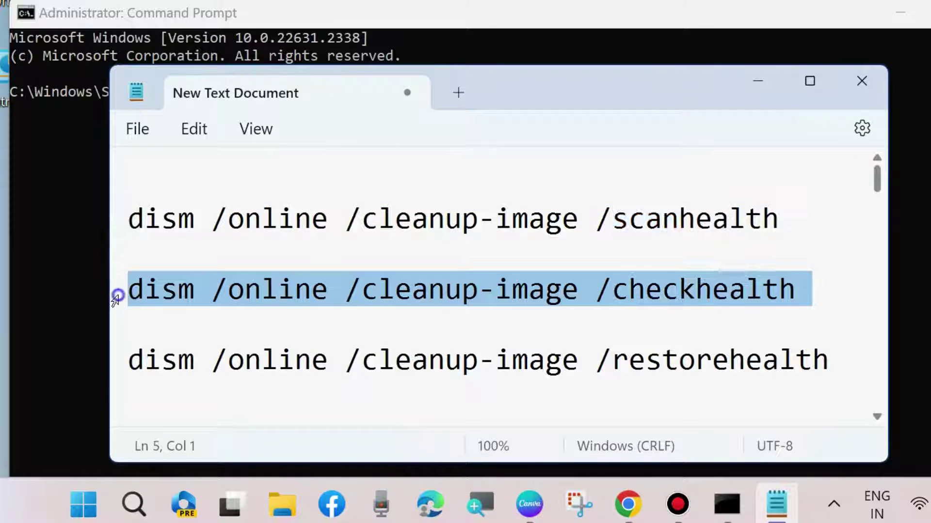
pyautogui.tripleClick(113, 368)
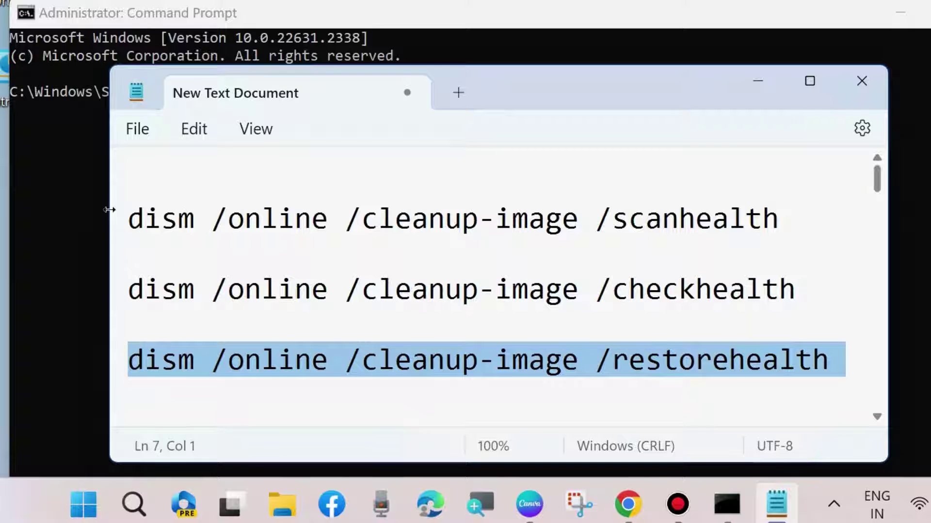
pyautogui.moveTo(116, 215); pyautogui.dragTo(120, 374)
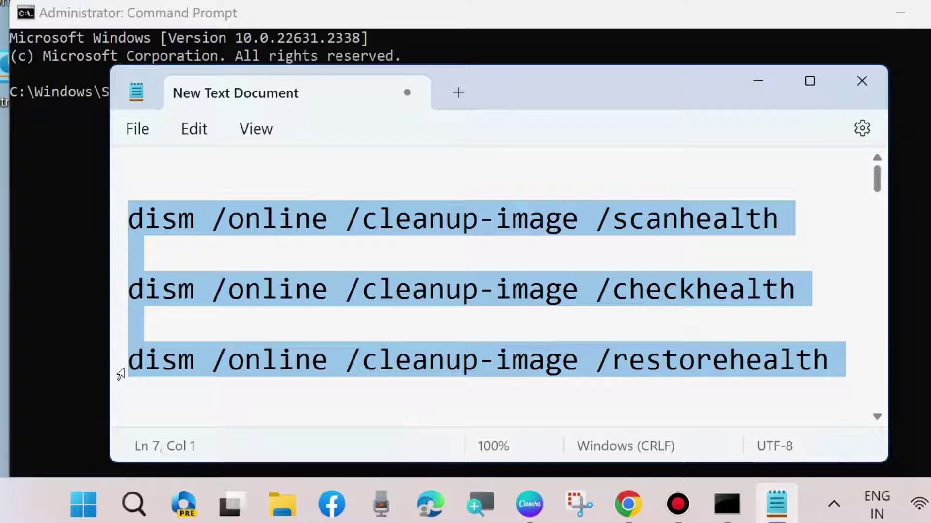
pyautogui.click(230, 183)
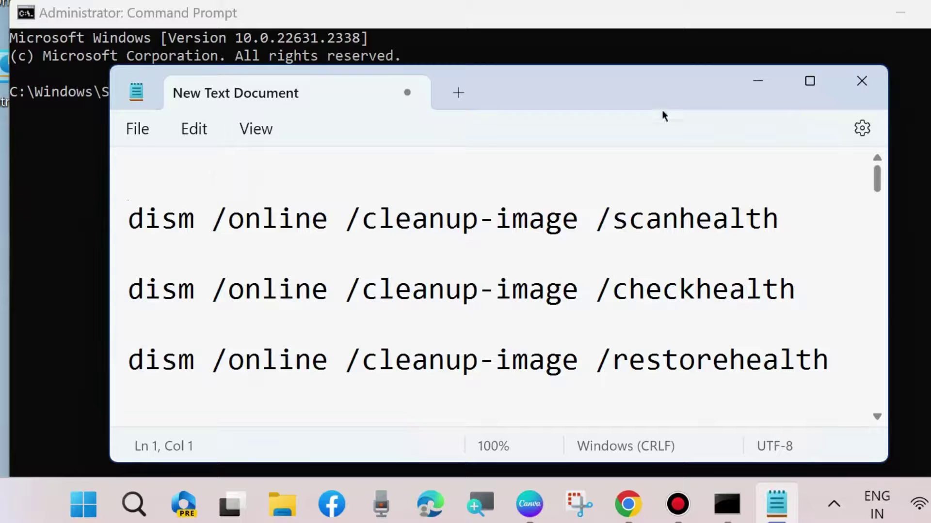
pyautogui.click(758, 75)
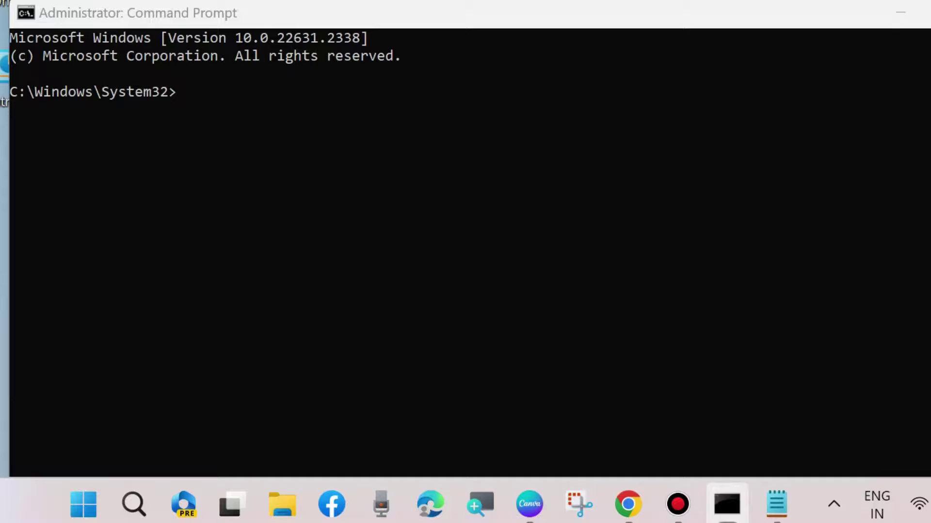
# Step: Enter sfc /scannow at the elevated Command Prompt, then minimize the window
pyautogui.click(184, 103)
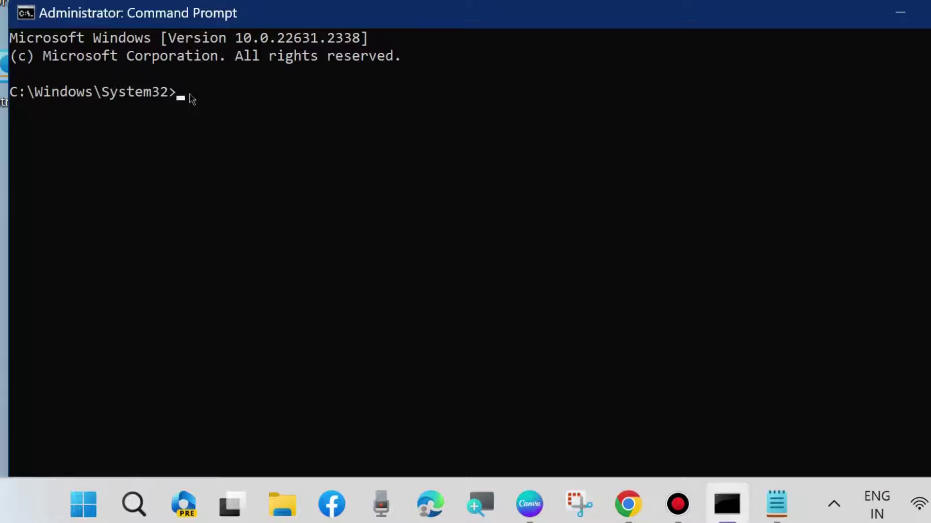
pyautogui.write('sfc /scannow')
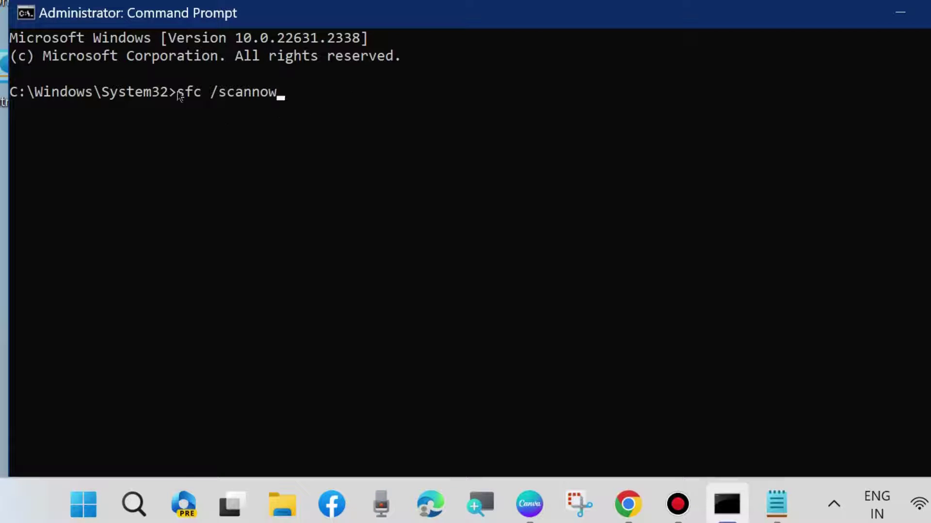
pyautogui.click(901, 19)
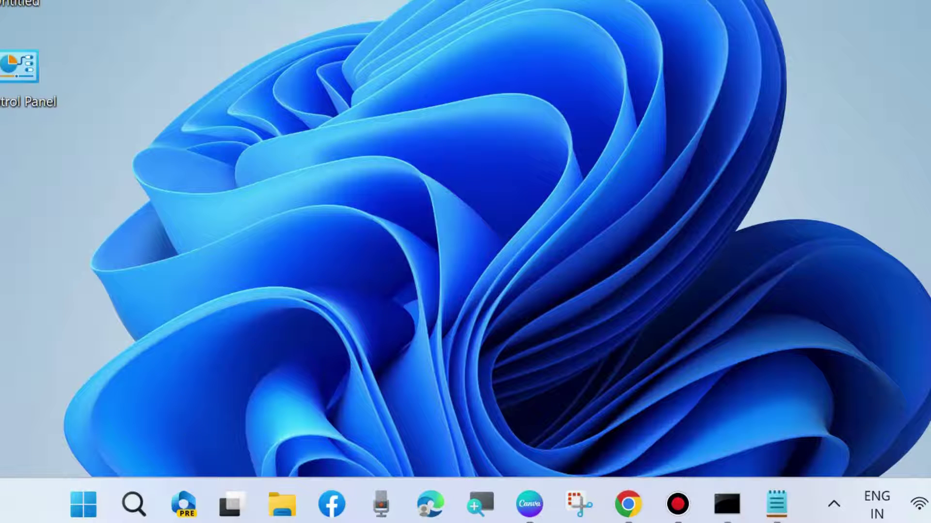
# Step: Run rstrui from the Win+X Run dialog to open System Restore
pyautogui.rightClick(83, 504)
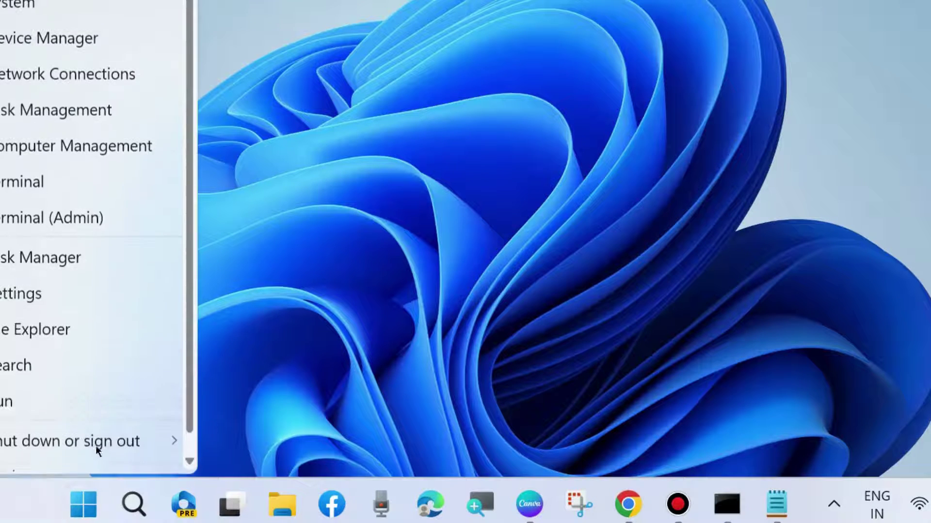
pyautogui.click(24, 408)
pyautogui.moveTo(52, 233); pyautogui.dragTo(421, 64)
pyautogui.write('rstrui')
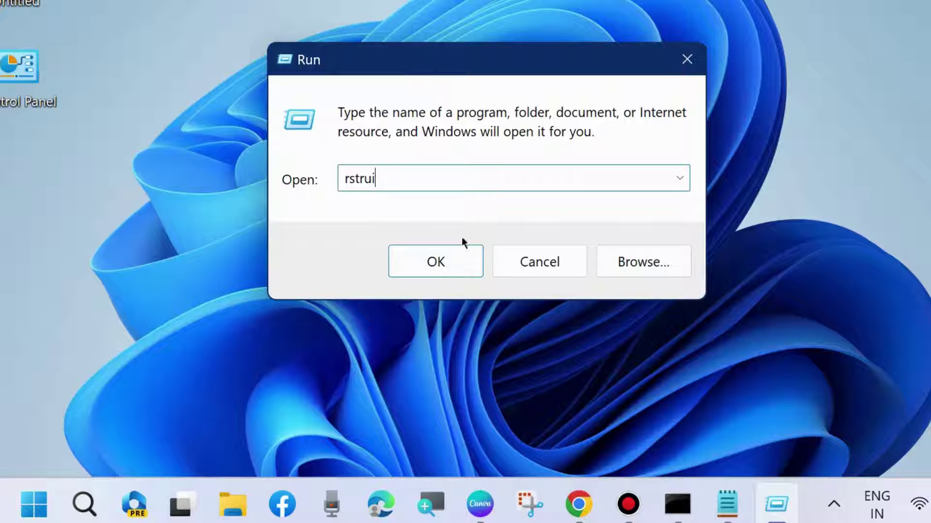
pyautogui.click(436, 266)
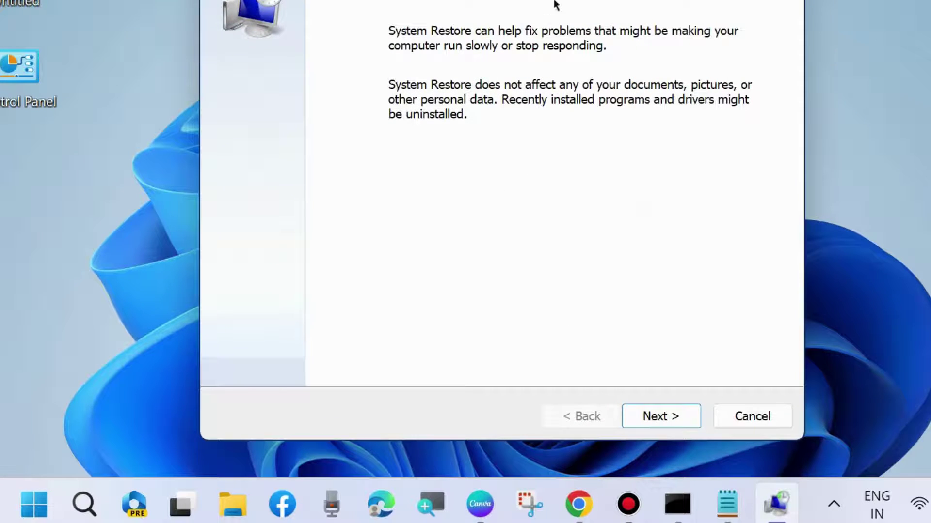
pyautogui.moveTo(538, 0)
pyautogui.mouseDown()
pyautogui.moveTo(538, 12)
pyautogui.moveTo(536, 3)
pyautogui.mouseUp()
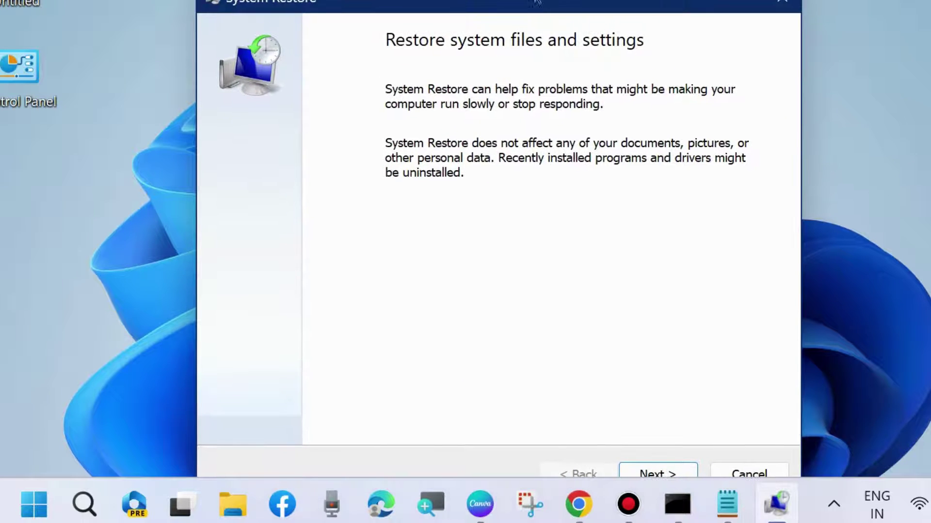
pyautogui.click(658, 475)
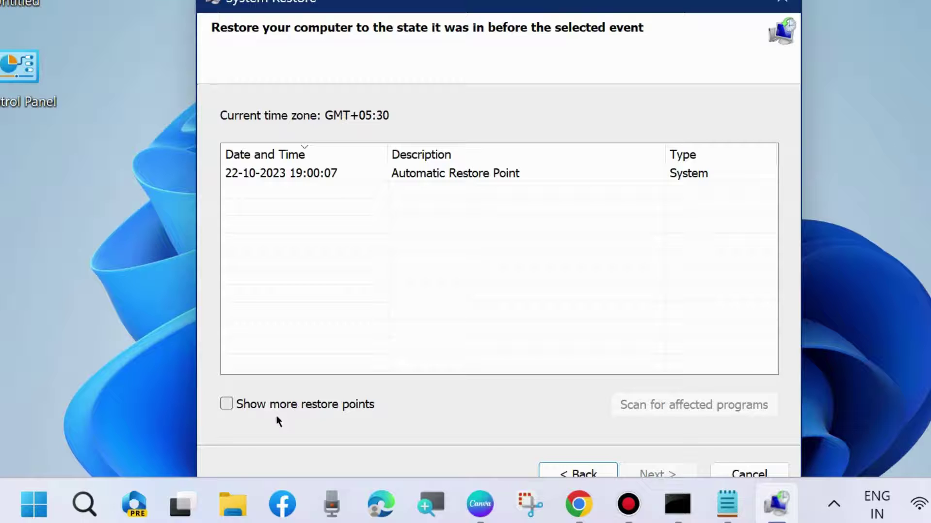
pyautogui.click(225, 403)
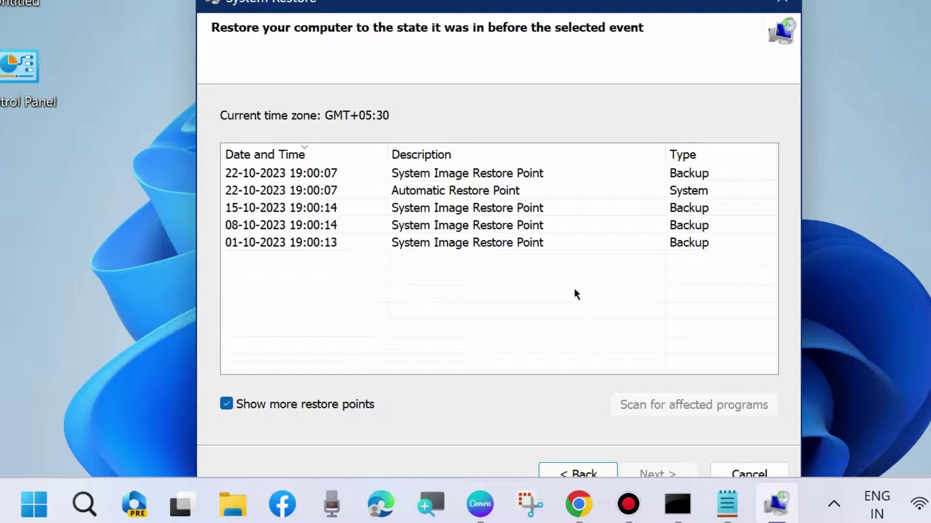
pyautogui.click(270, 243)
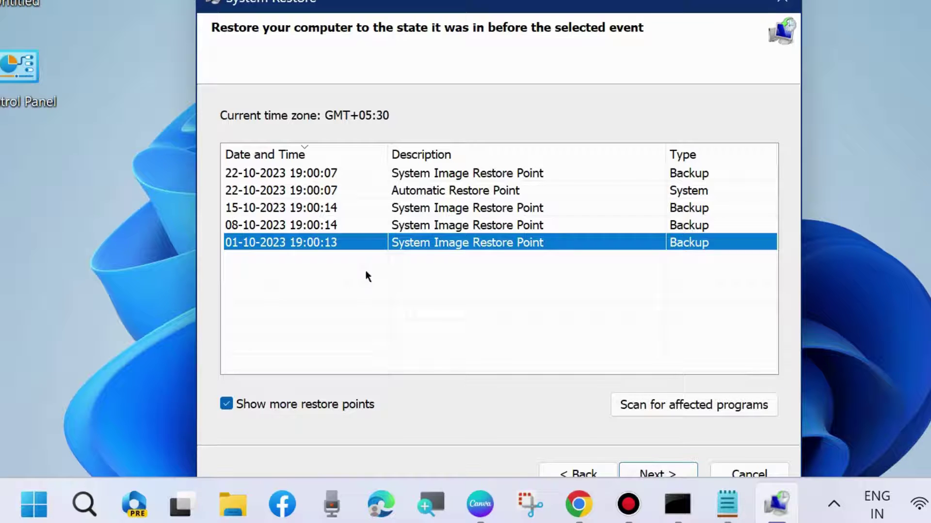
pyautogui.click(656, 474)
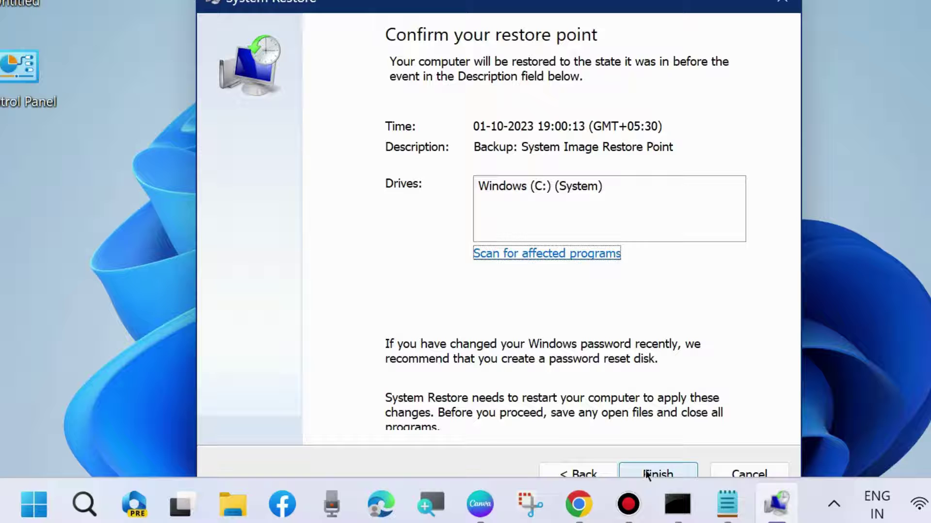
pyautogui.click(782, 2)
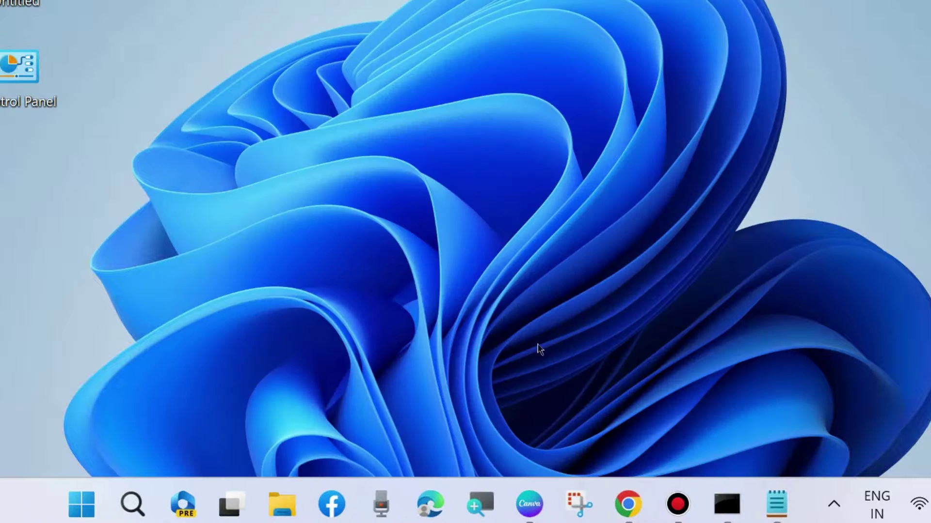
# Step: Run services.msc from the Win+X Run dialog
pyautogui.rightClick(80, 504)
pyautogui.click(16, 405)
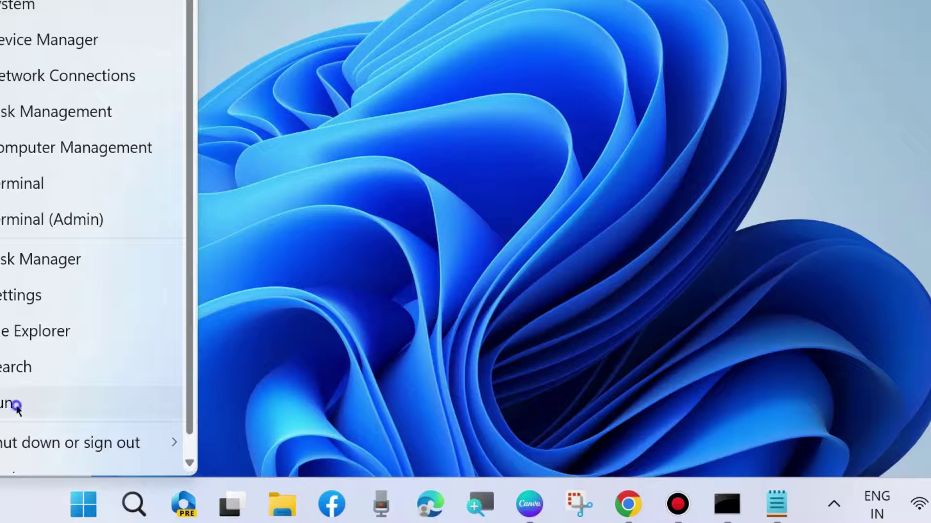
pyautogui.moveTo(77, 227); pyautogui.dragTo(440, 86)
pyautogui.write('service')
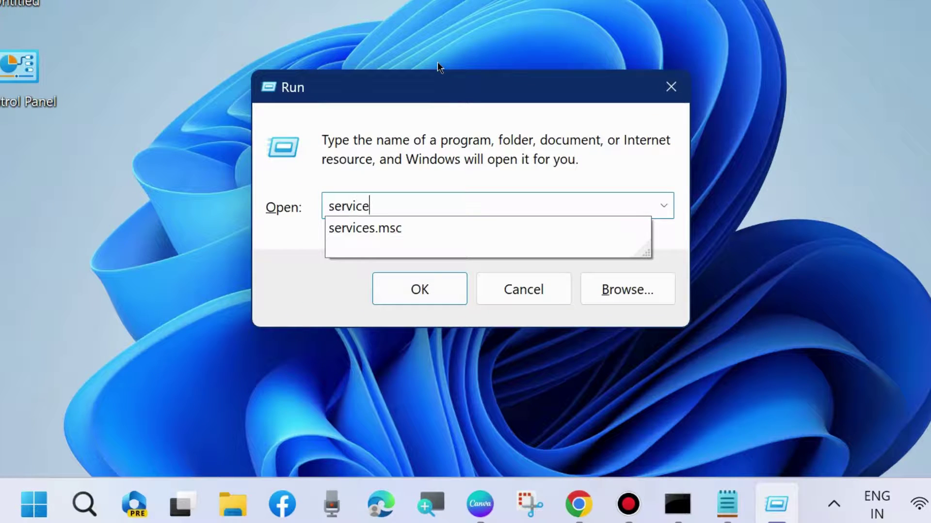
pyautogui.write('s.msc')
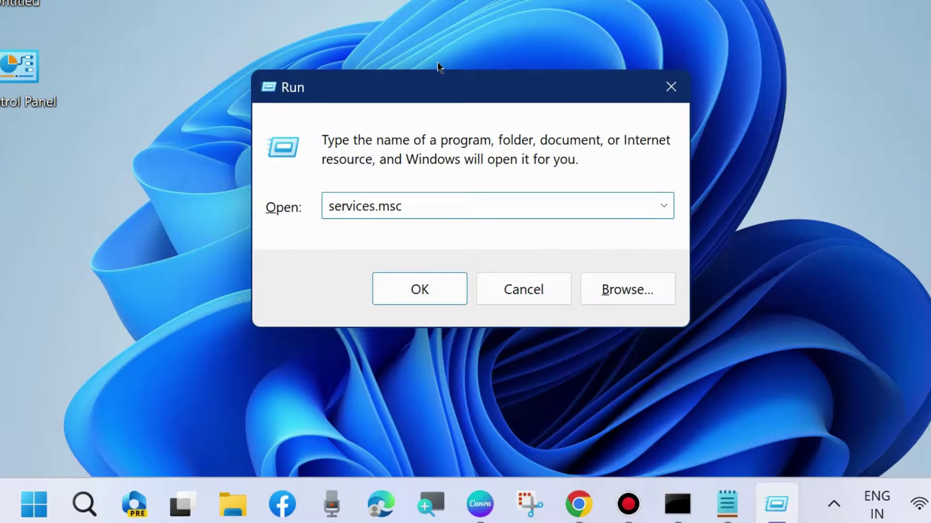
pyautogui.click(416, 292)
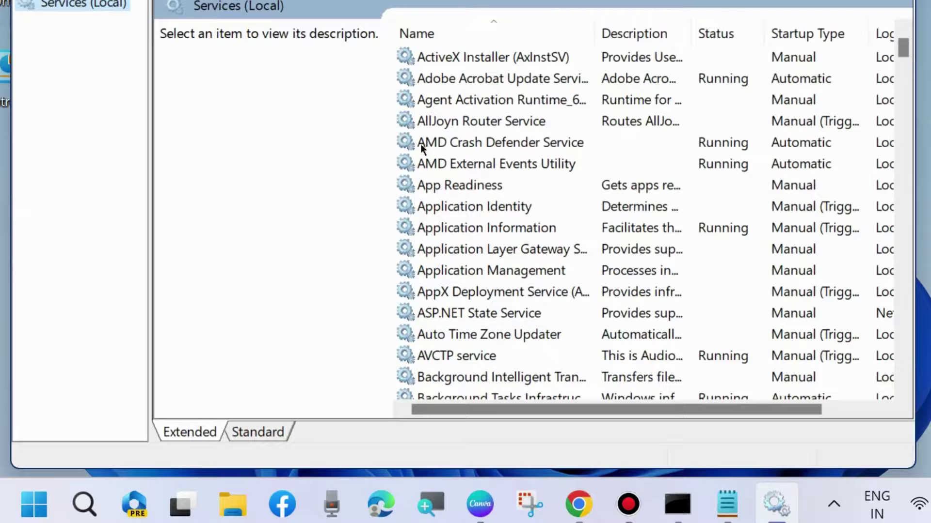
# Step: Find Volume Shadow Copy in the Services list and restart it
pyautogui.moveTo(902, 49); pyautogui.dragTo(895, 332)
pyautogui.scroll(3, 557, 316)
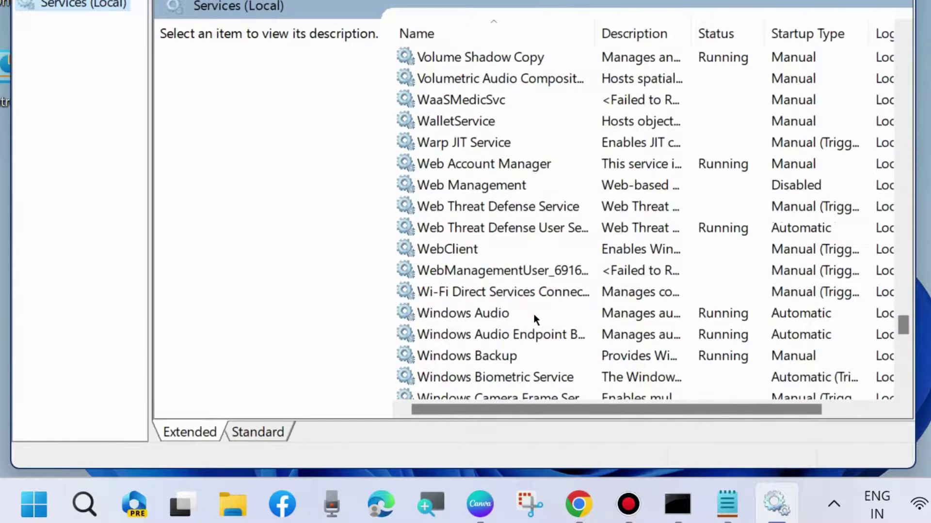
pyautogui.scroll(4, 535, 320)
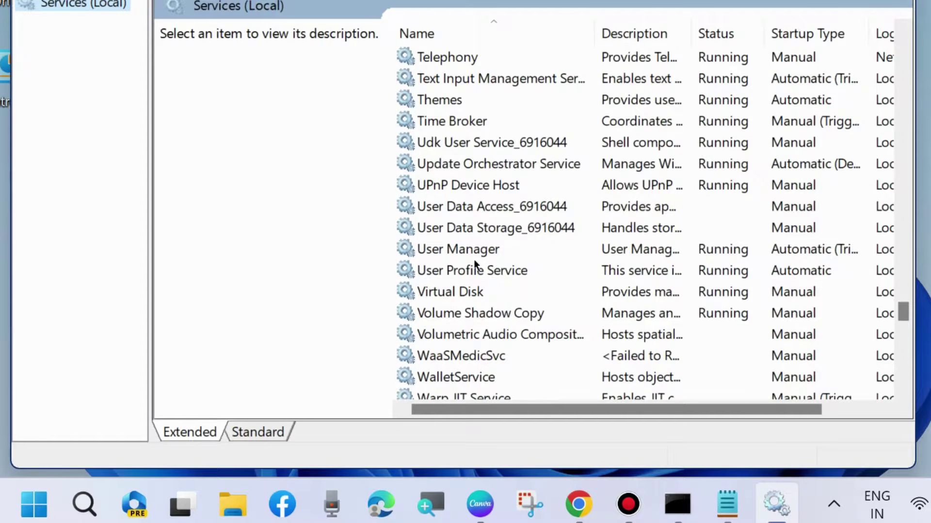
pyautogui.scroll(-3, 474, 268)
pyautogui.click(460, 121)
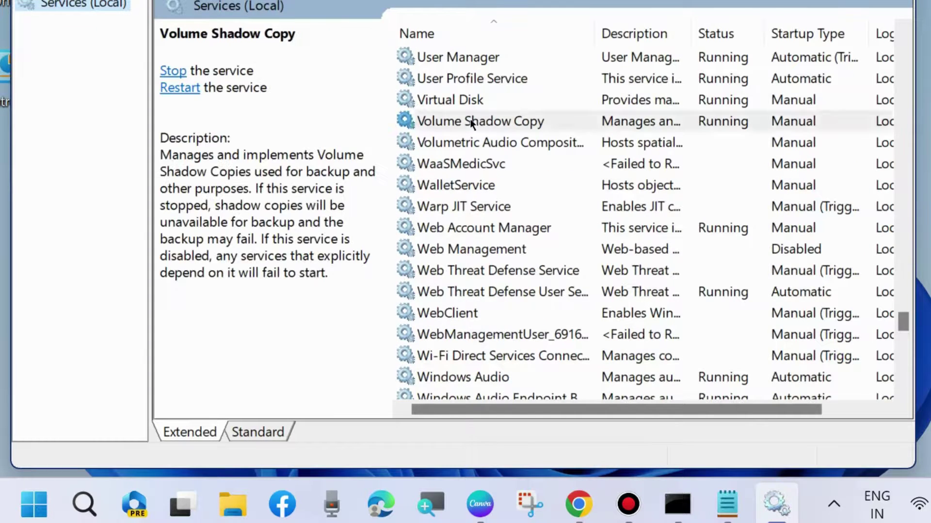
pyautogui.rightClick(457, 122)
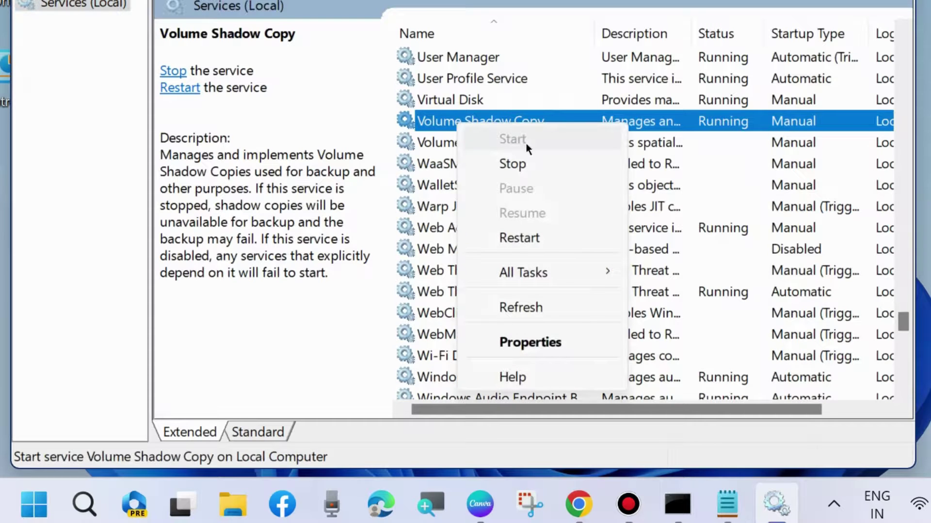
pyautogui.click(527, 237)
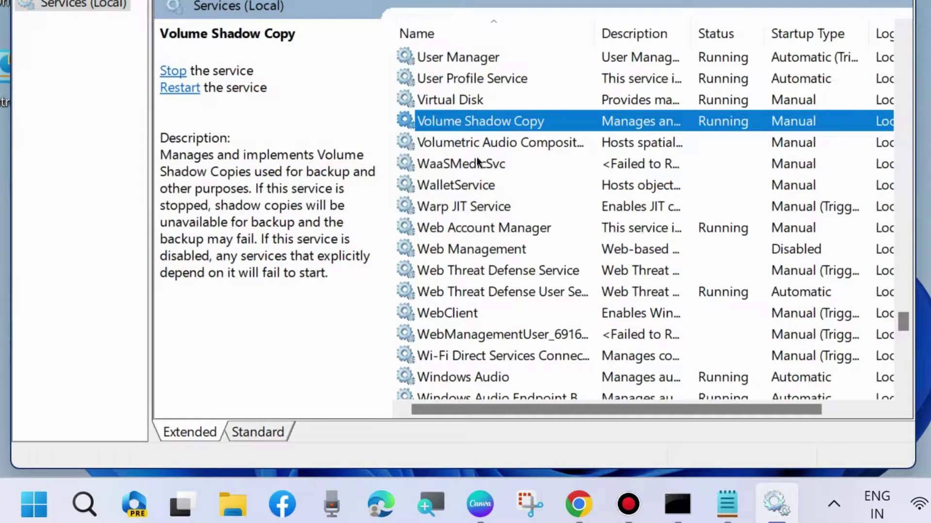
# Step: Change Volume Shadow Copy's startup type from Manual to Automatic in its properties
pyautogui.doubleClick(485, 121)
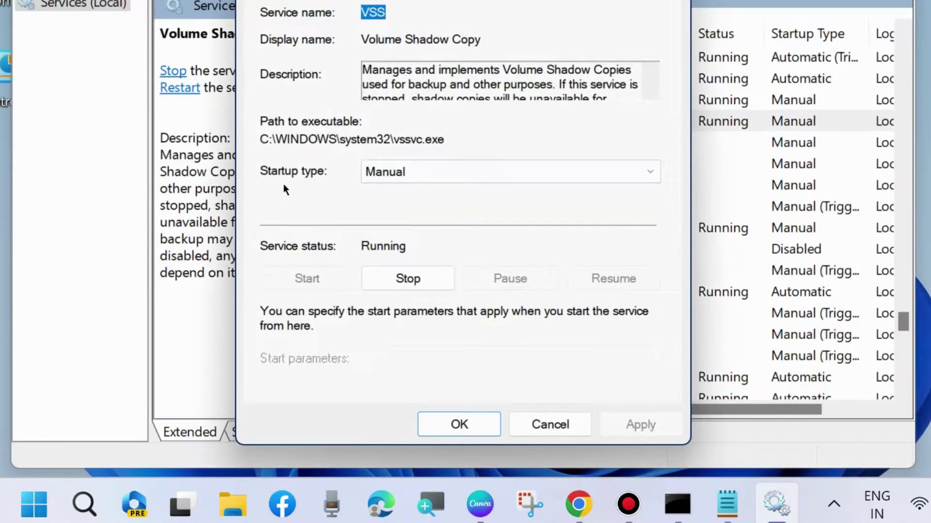
pyautogui.click(452, 172)
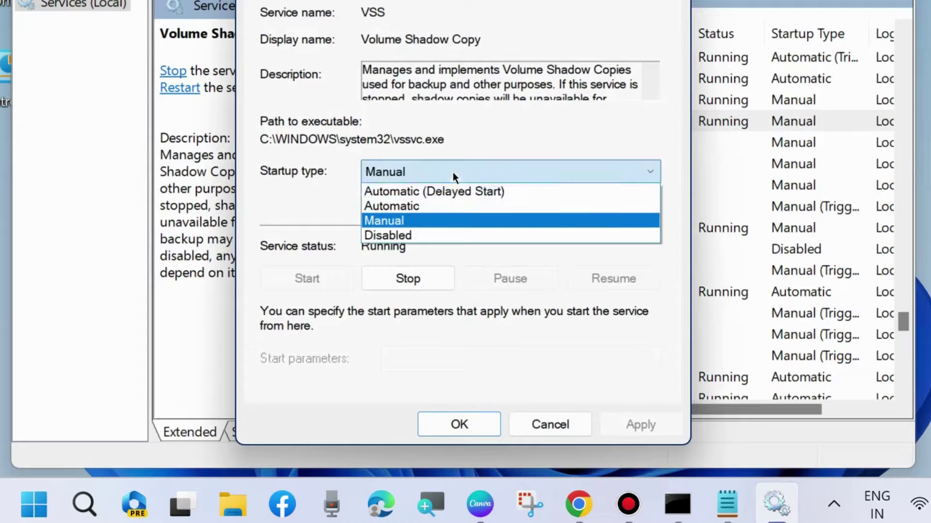
pyautogui.click(412, 207)
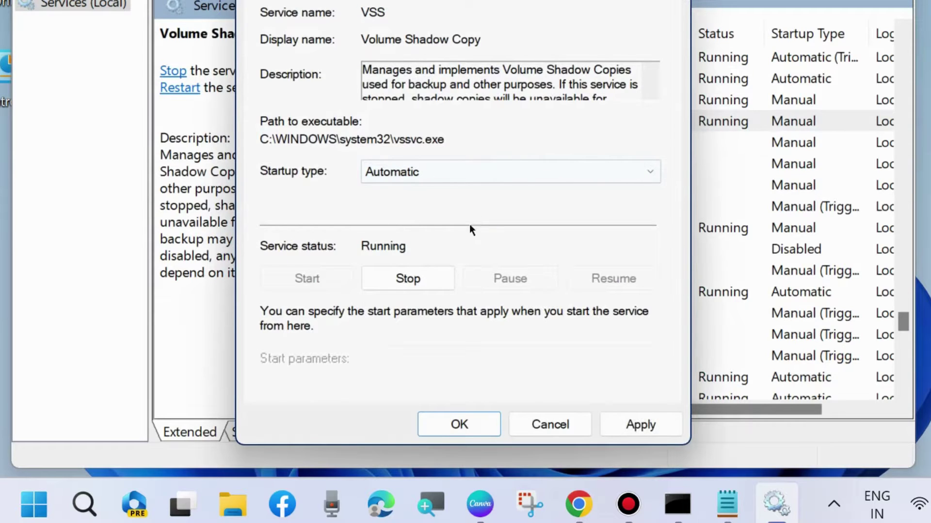